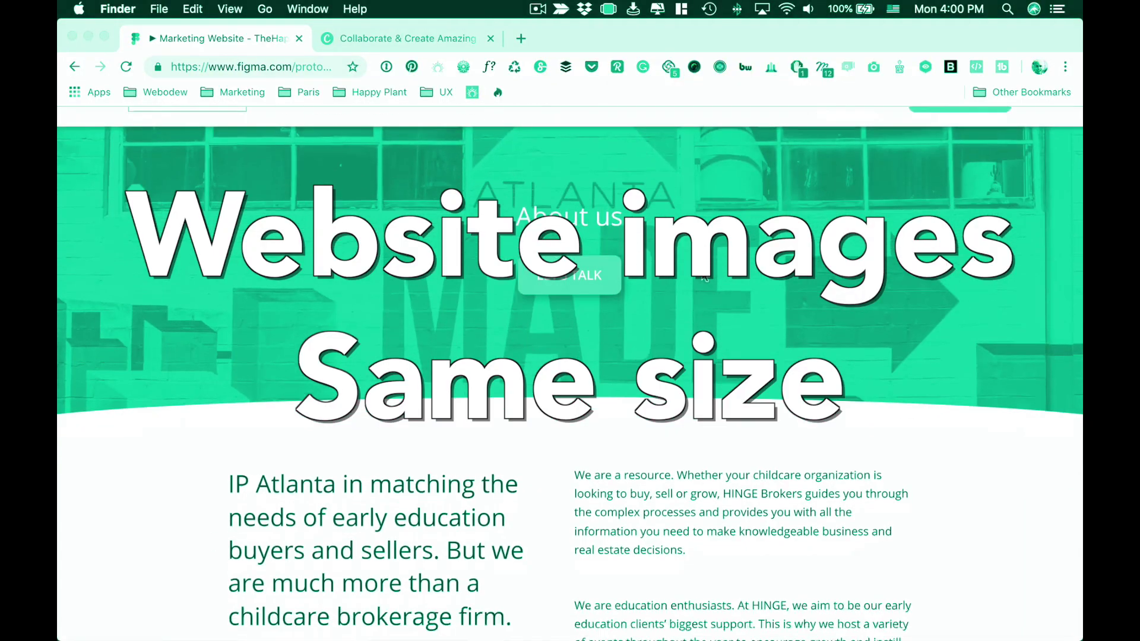
- Scroll the Figma prototype down to the Our attorneys row of three portrait photos
scroll(704, 276, down, 3)
scroll(705, 276, down, 2)
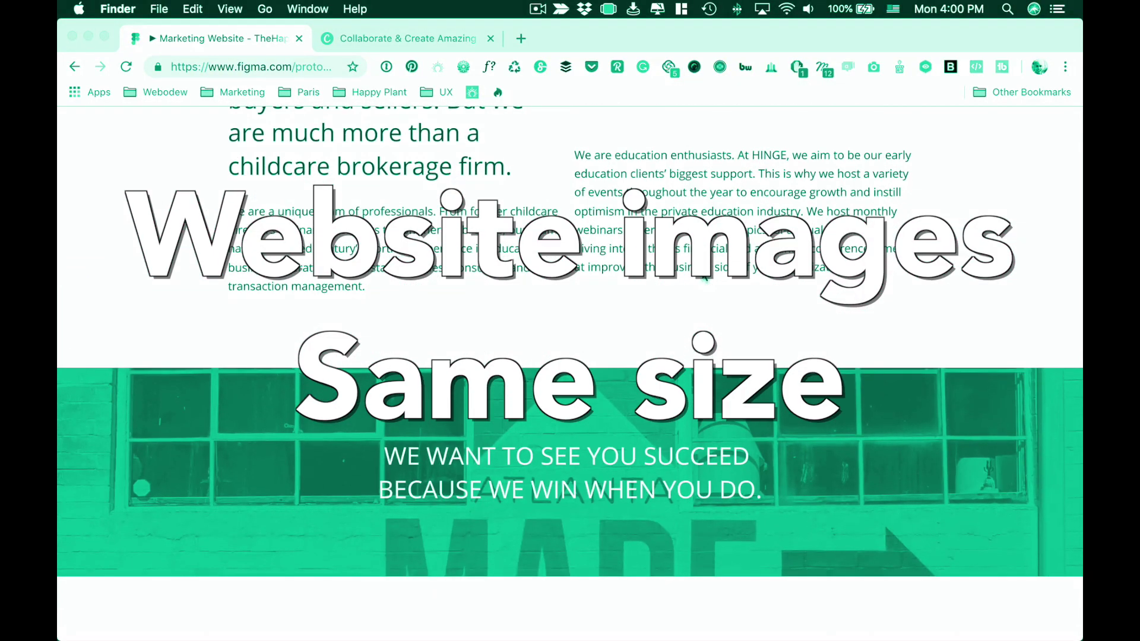
scroll(706, 278, down, 12)
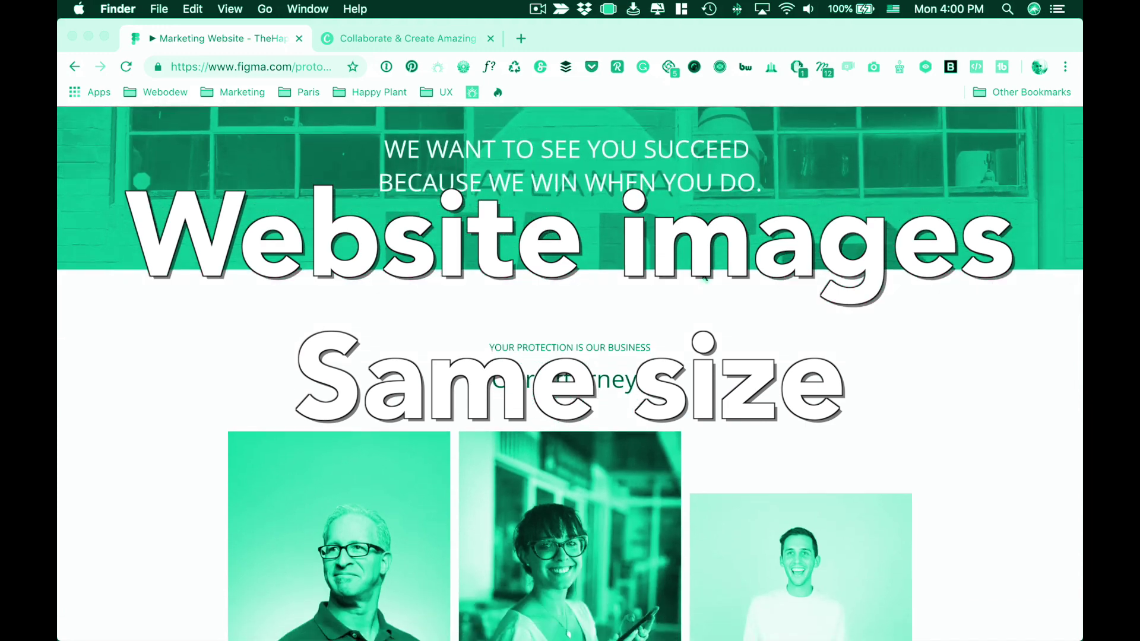
scroll(705, 278, down, 2)
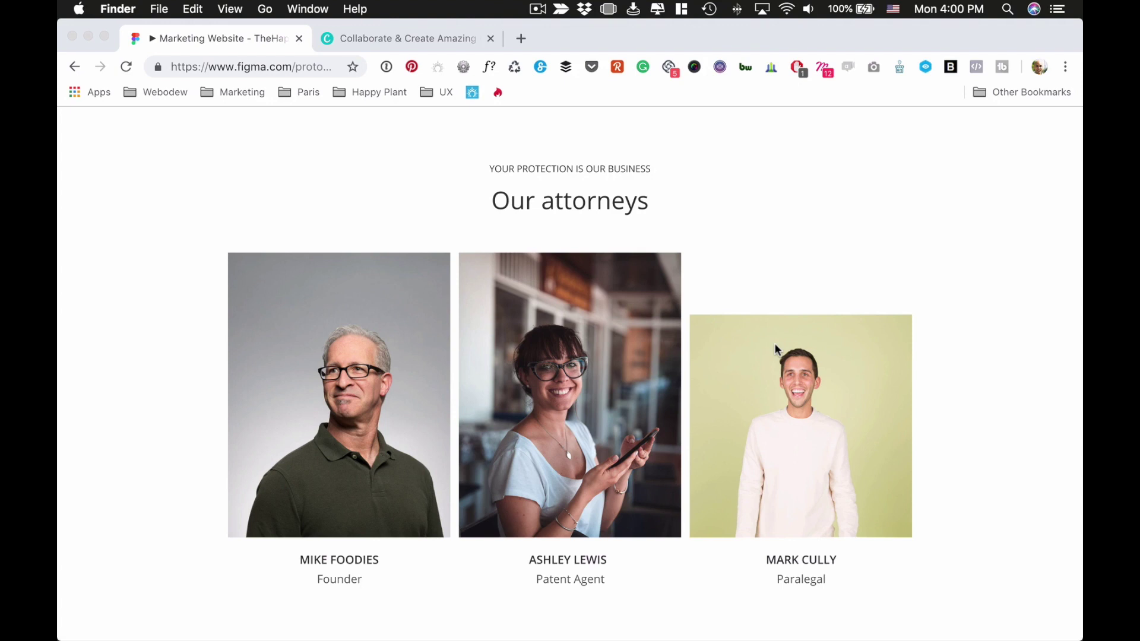
scroll(775, 346, down, 2)
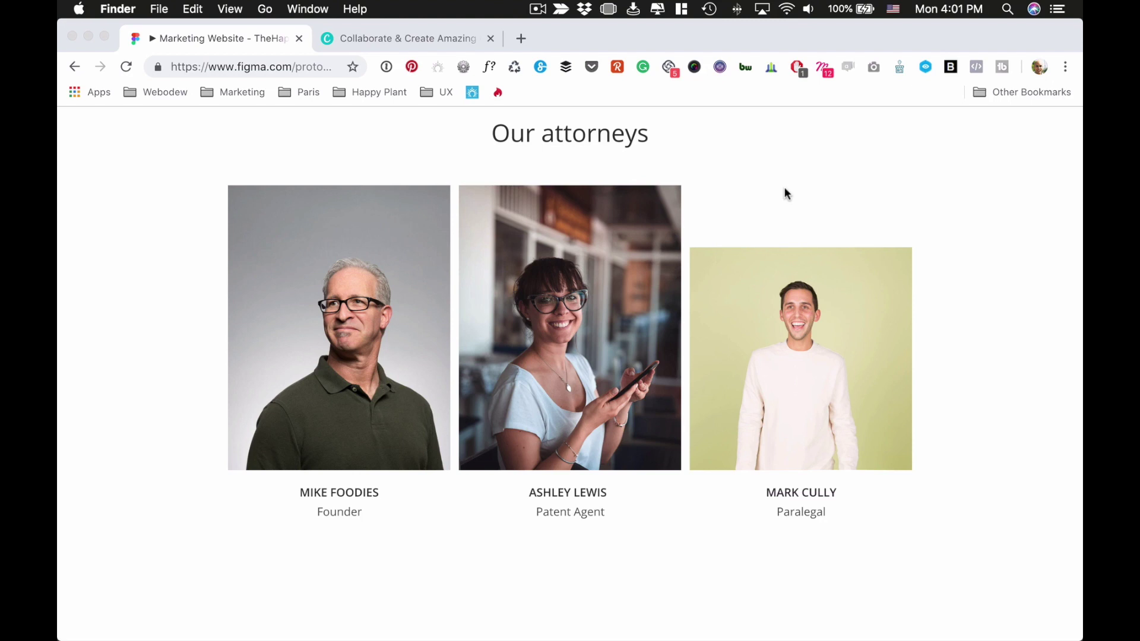
- Hide Chrome and preview 1.png from the desktop in Quick Look
key(F11)
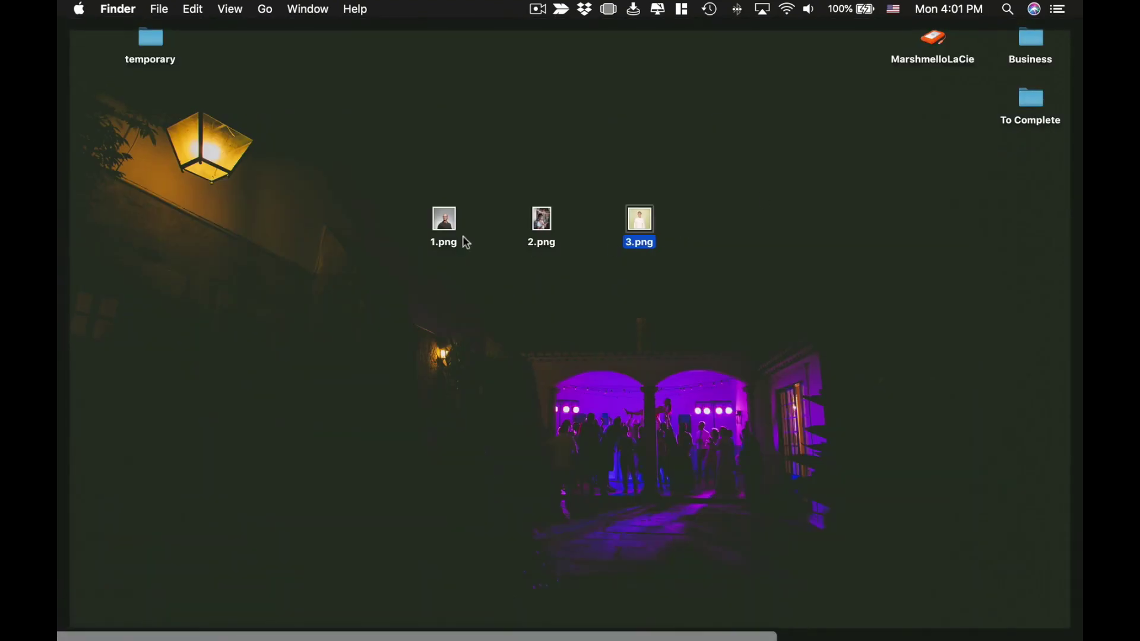
click(444, 223)
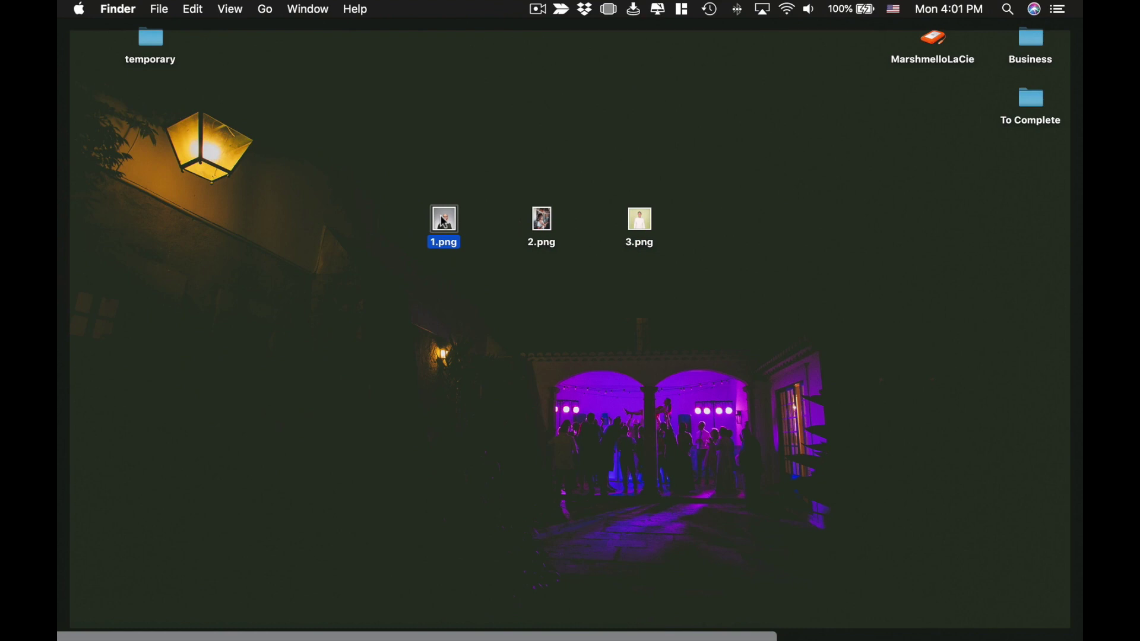
key(space)
- Step through the 2.png and 3.png previews, then close Quick Look and extend the selection
key(Right)
key(Right)
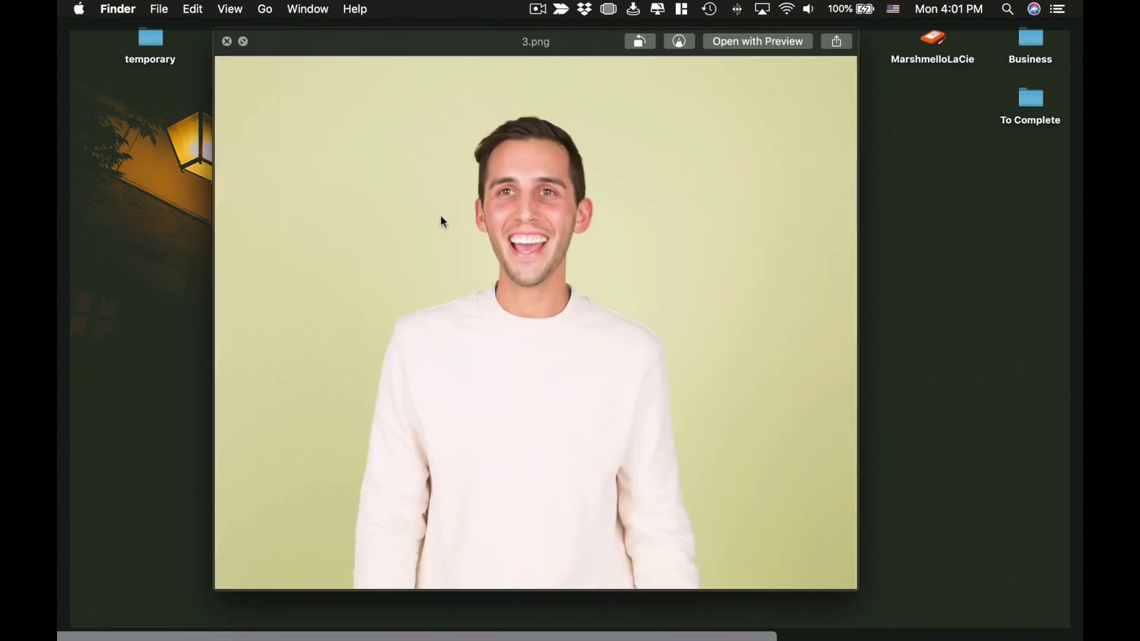
key(Left)
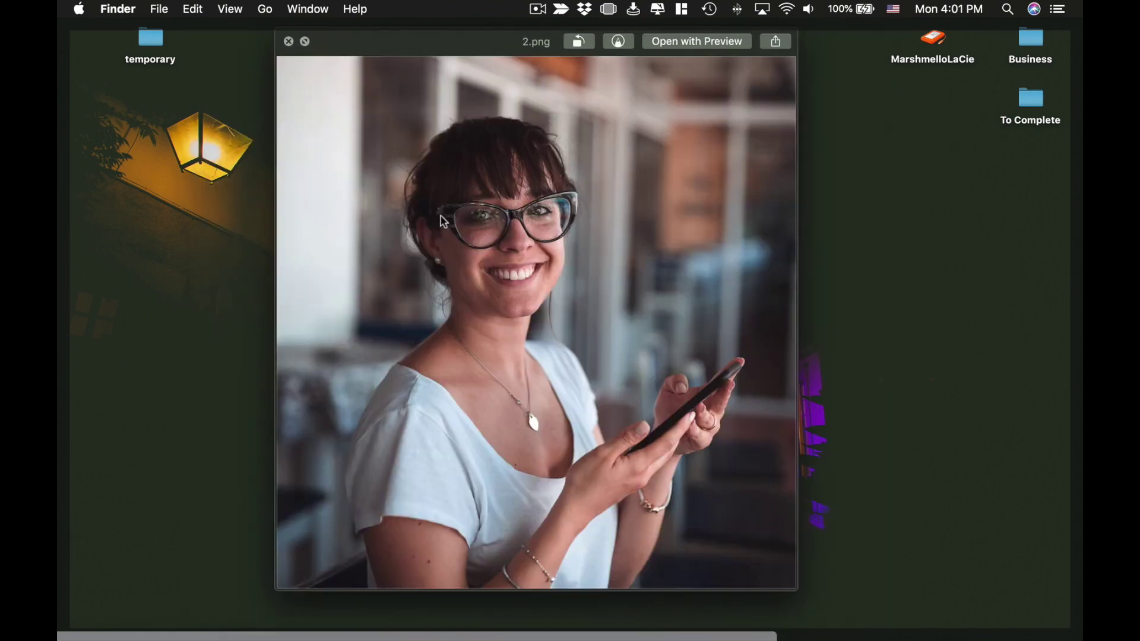
key(Right)
key(Left)
key(Right)
key(space)
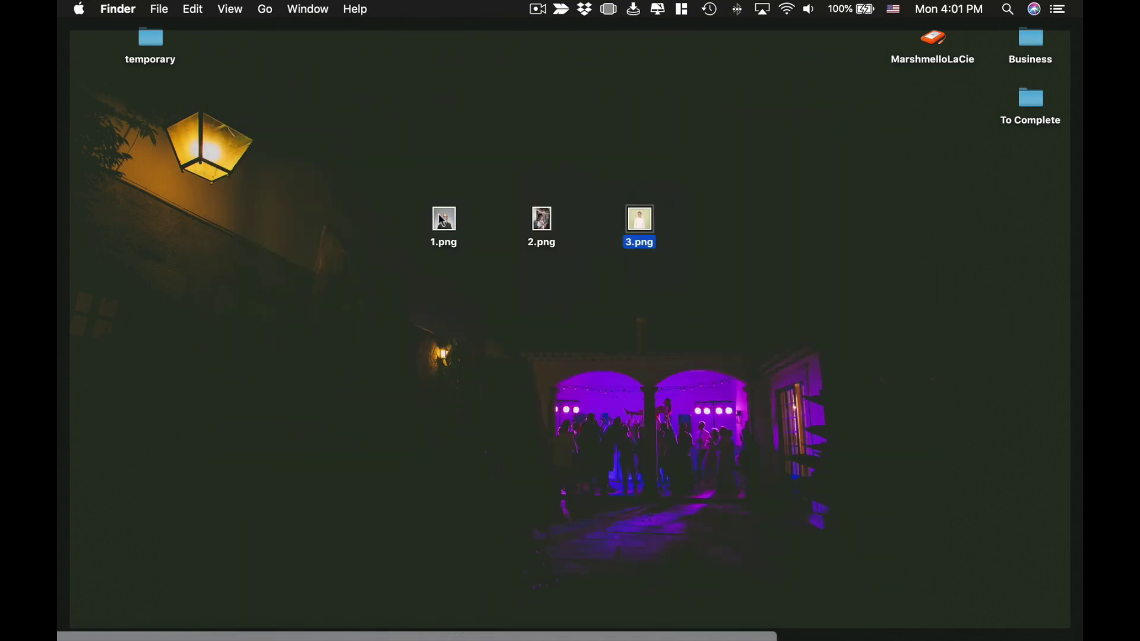
key(Left)
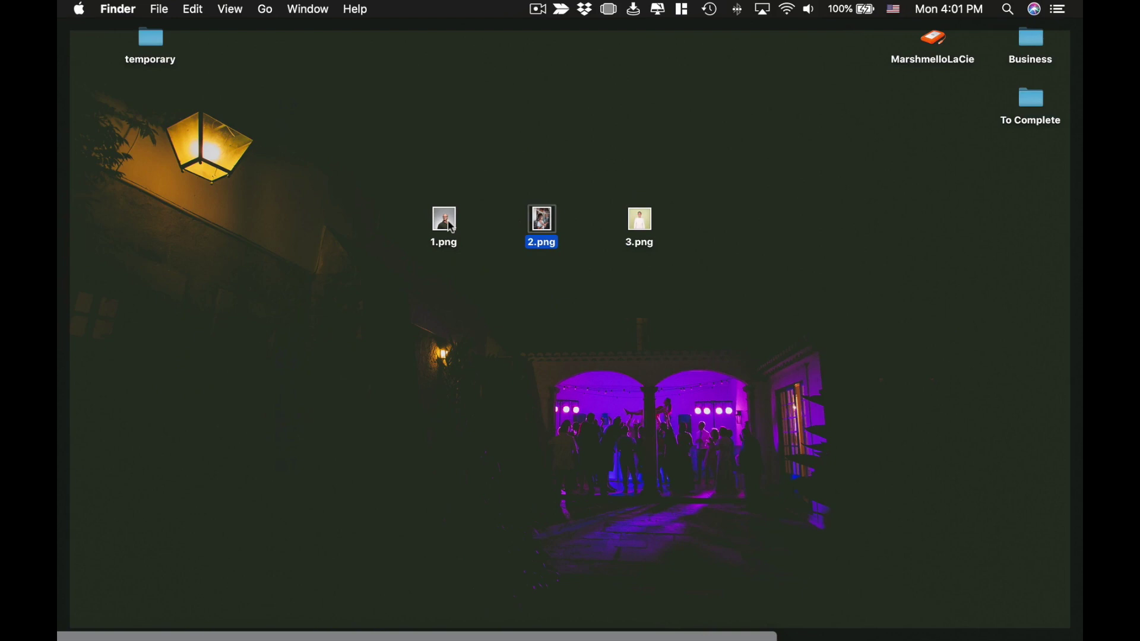
- Get Info on the three PNGs: 1.png and 2.png are 936×960, 3.png is 936×777
right_click(451, 221)
click(484, 320)
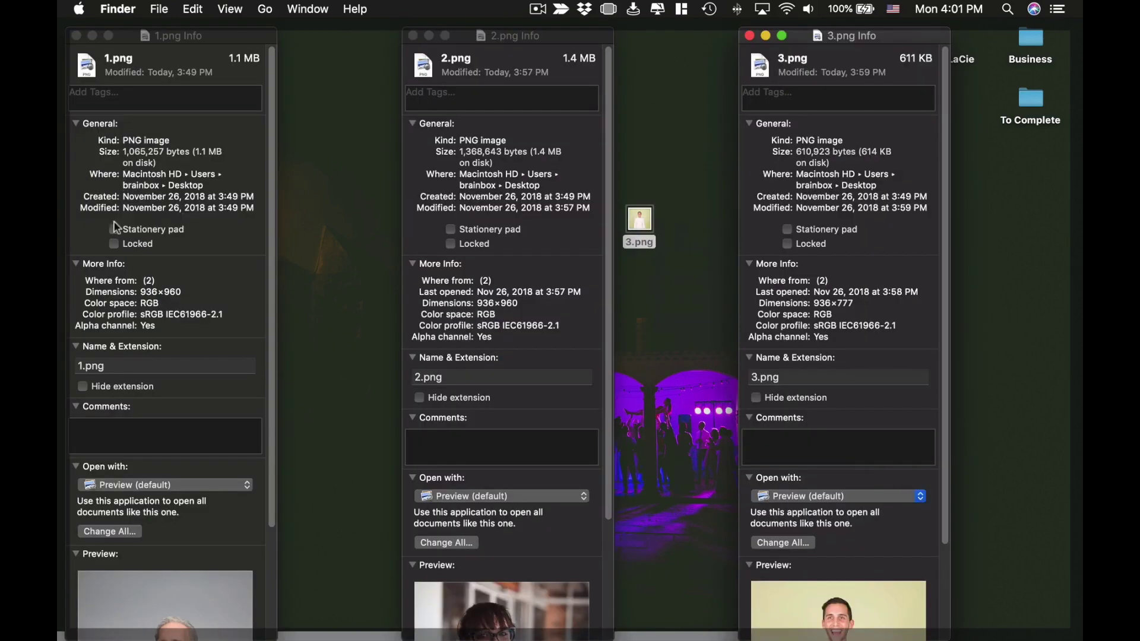
click(142, 293)
drag(142, 293, 216, 291)
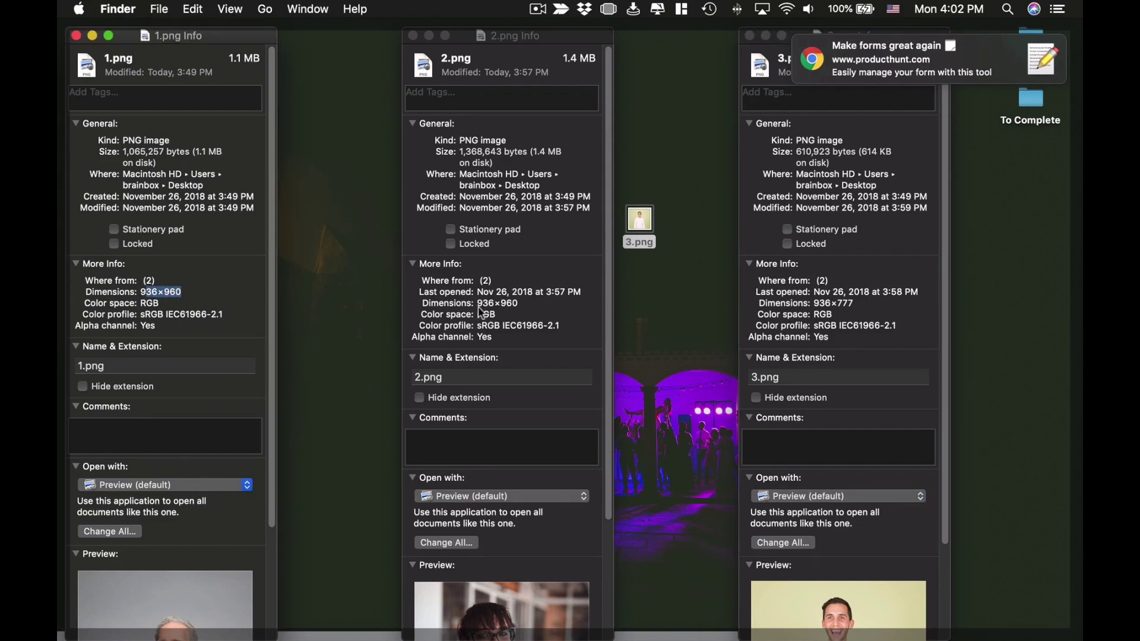
drag(479, 304, 524, 300)
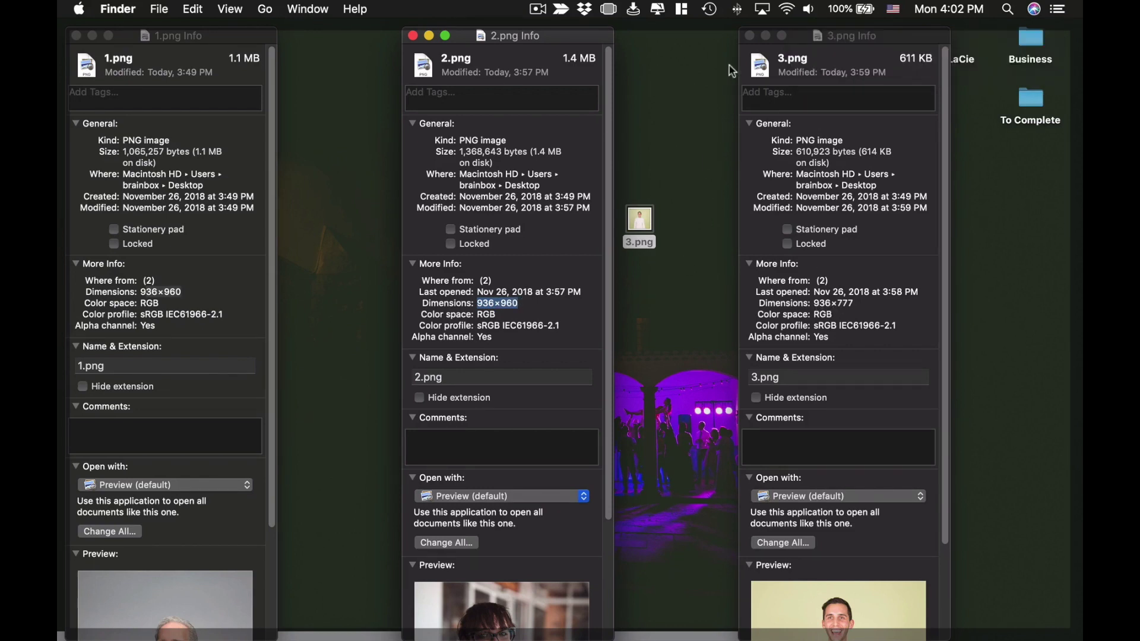
click(752, 45)
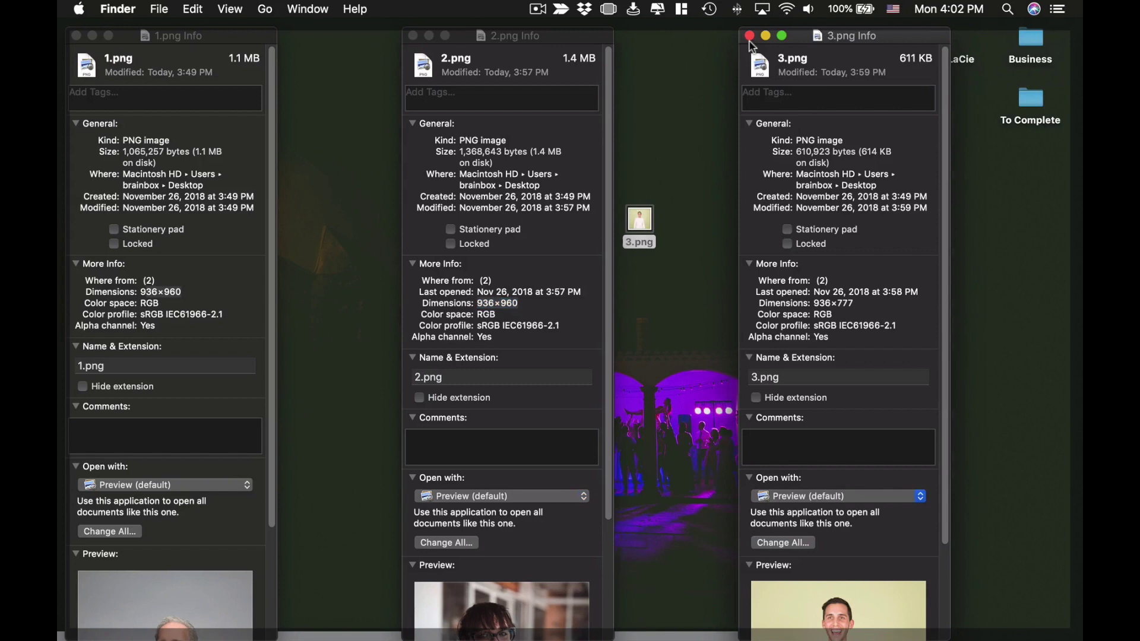
click(750, 36)
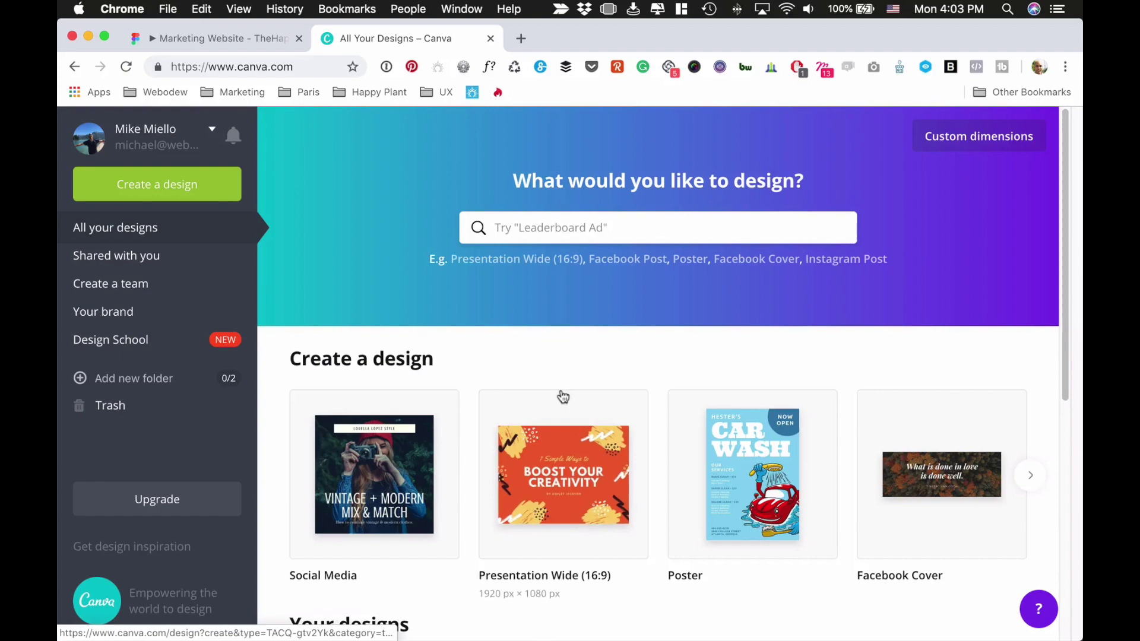
- Open Custom dimensions from the top right of the Canva dashboard
scroll(560, 394, down, 3)
scroll(560, 394, up, 3)
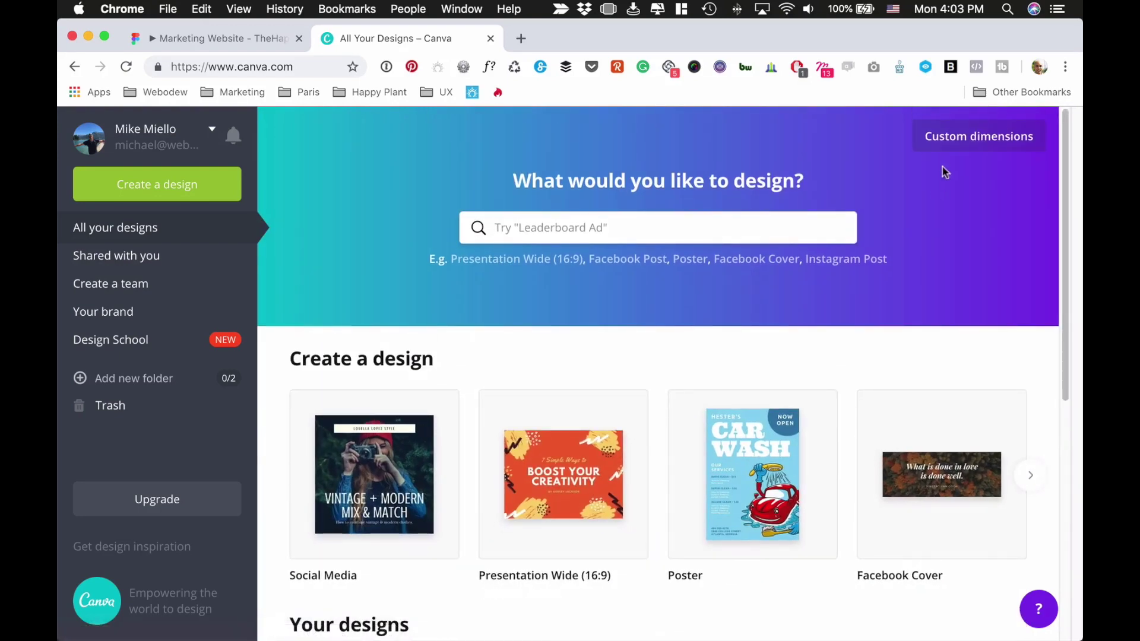
click(956, 142)
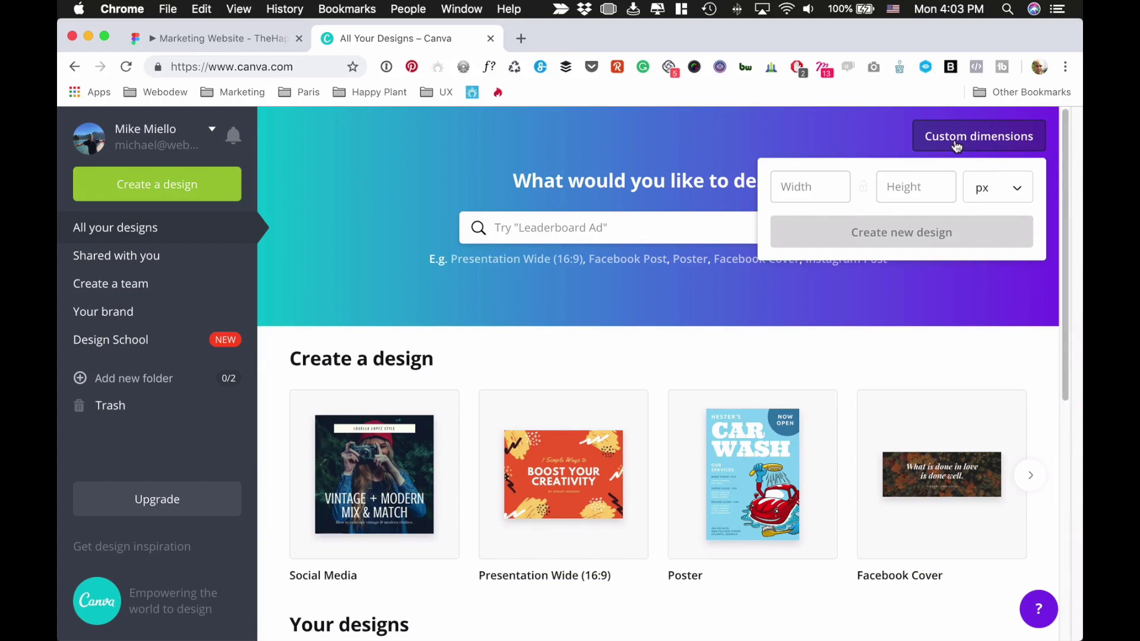
- Reveal the desktop, Quick Look through 1.png to 3.png, then return to the browser
key(F11)
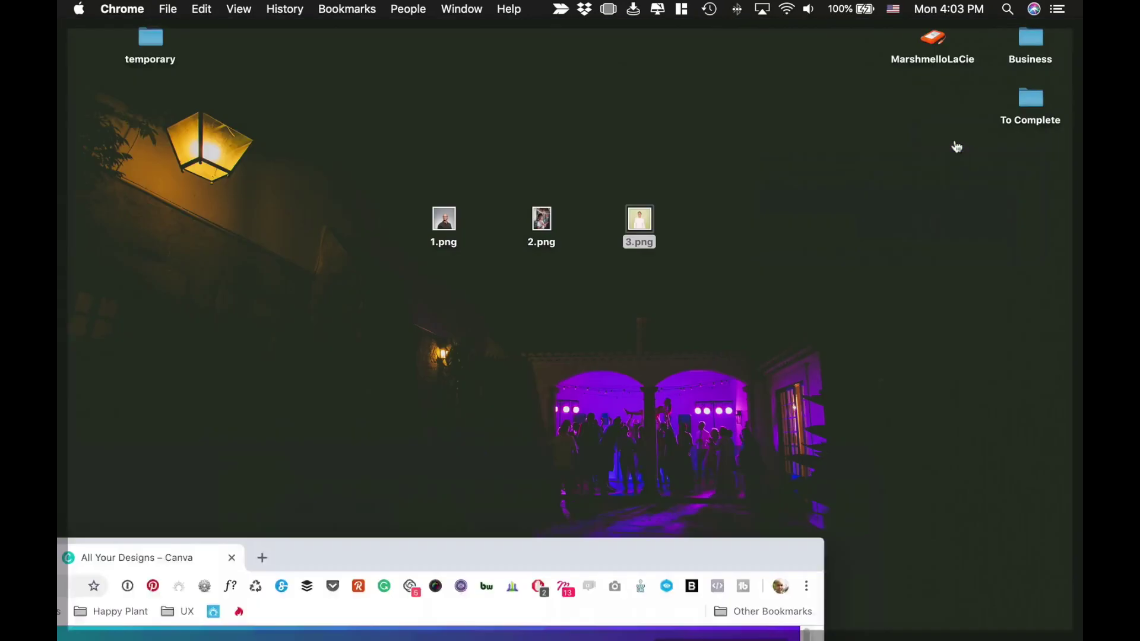
click(457, 220)
key(space)
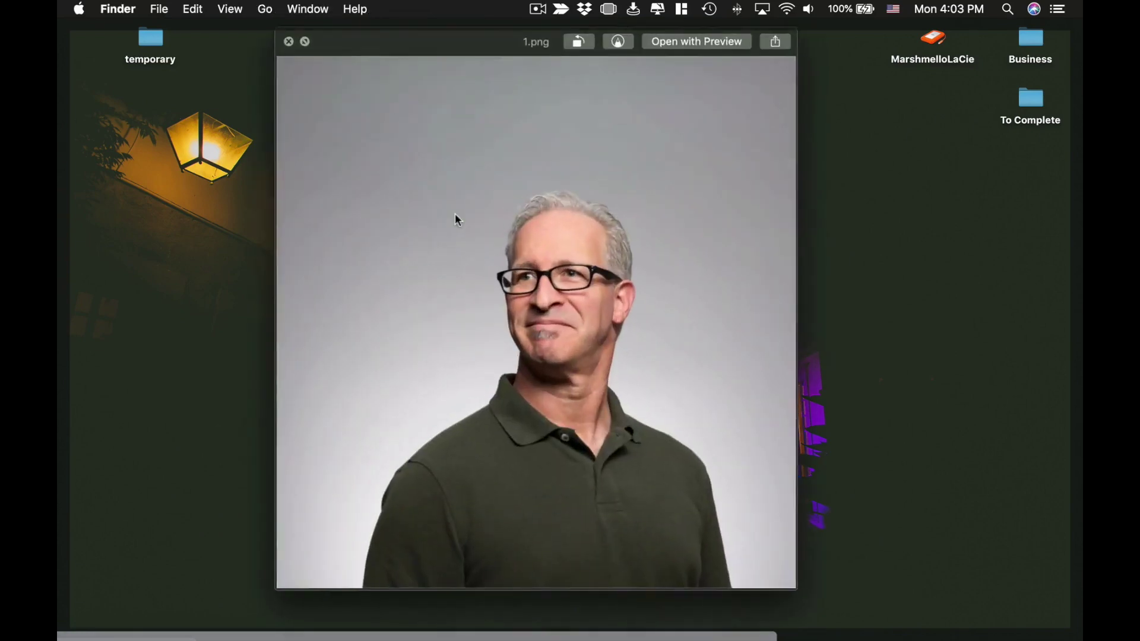
key(Right)
key(Right)
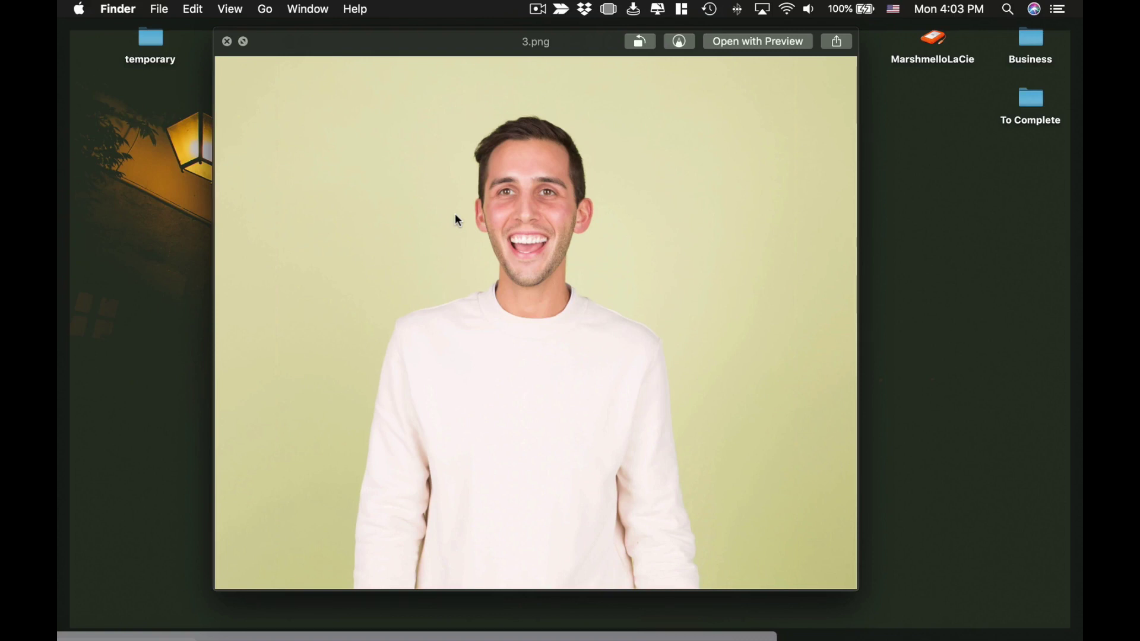
key(F11)
- Enter width 936 and height 900 and confirm the unit is px
click(806, 226)
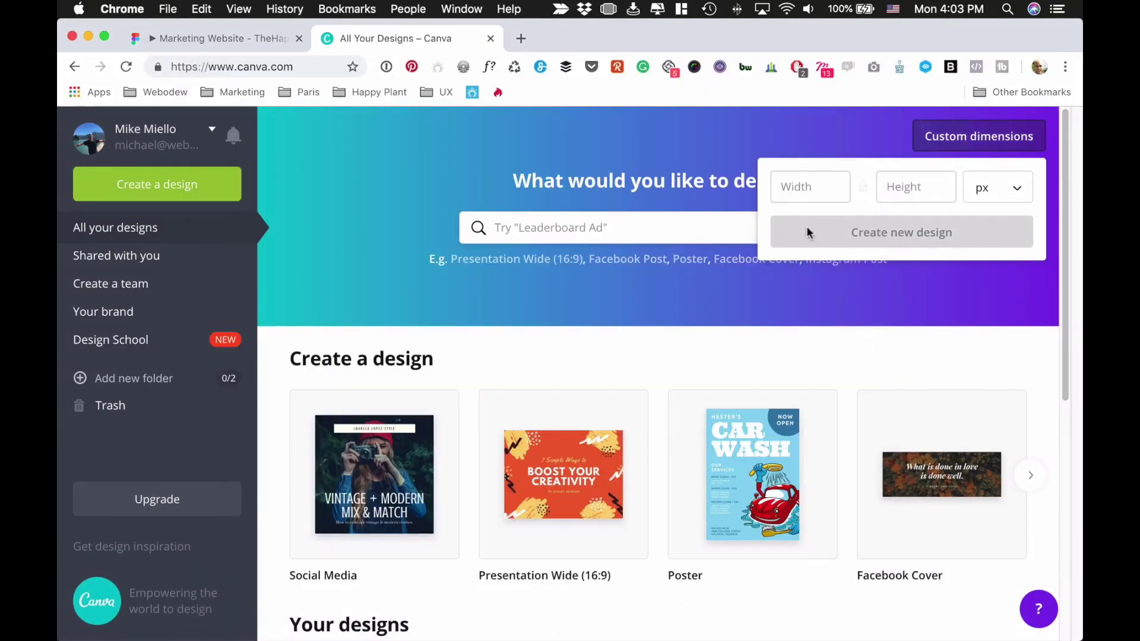
click(799, 191)
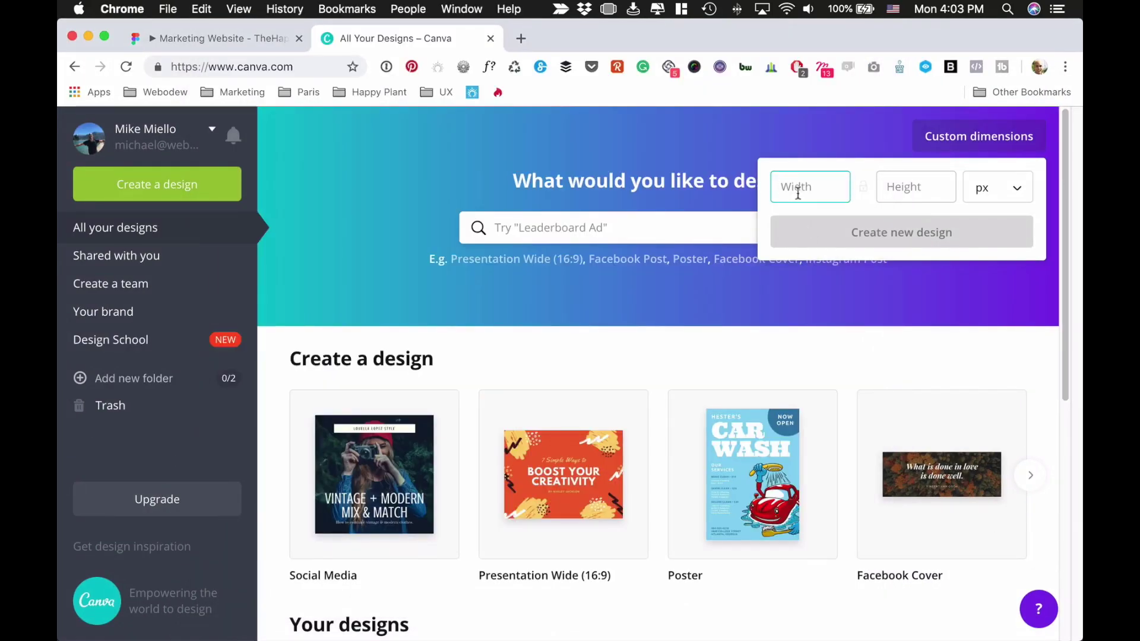
text(936)
click(912, 187)
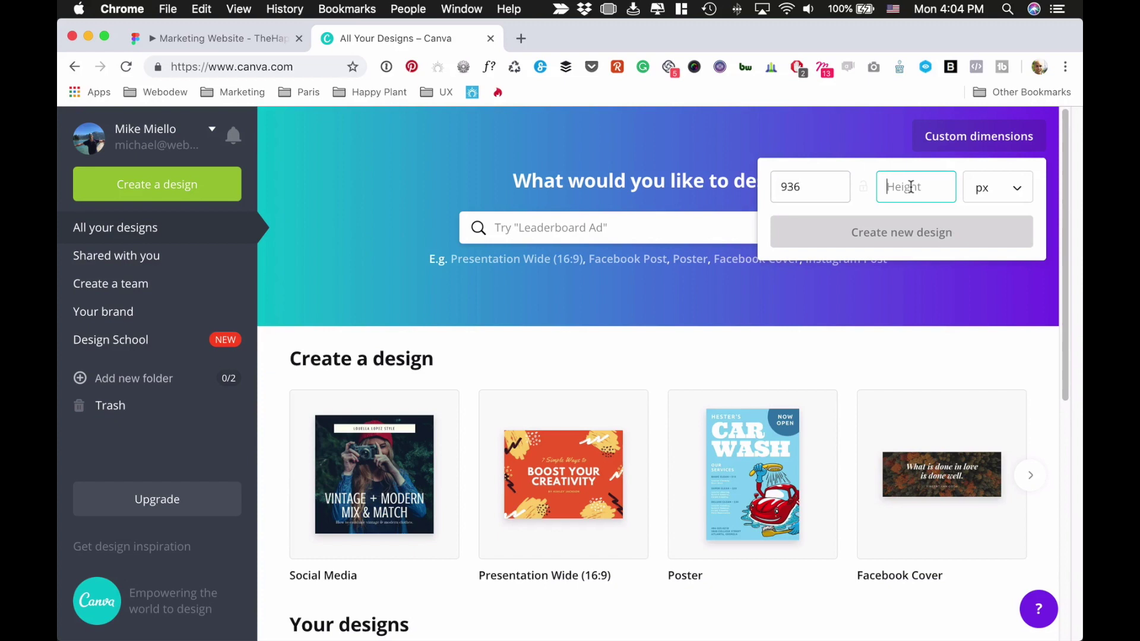
text(900)
click(980, 195)
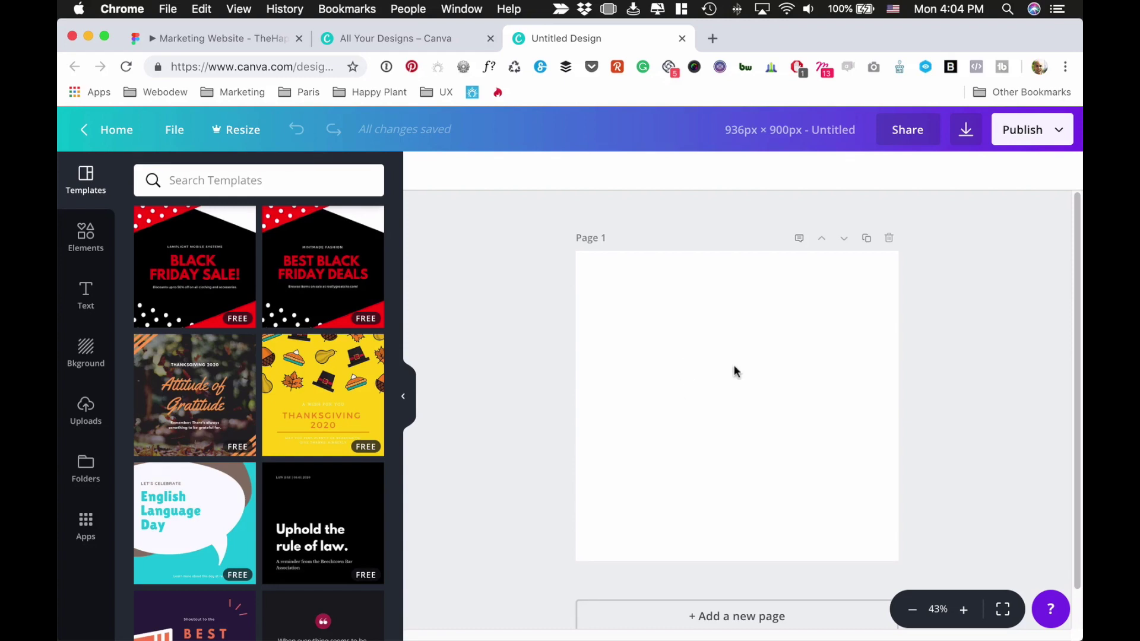
- Drop 1.png from the desktop onto the design and stretch it to cover the page
key(F11)
drag(444, 226, 682, 406)
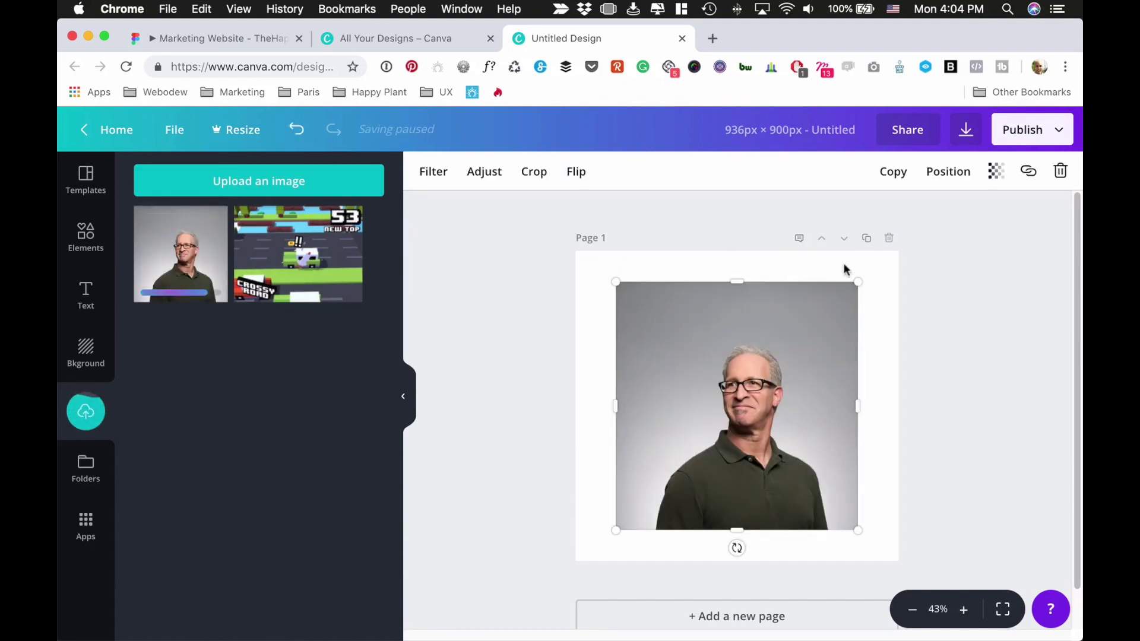
drag(860, 283, 886, 265)
drag(629, 538, 586, 580)
- Upload 2.png and 3.png from the desktop by dropping them onto the design
key(F11)
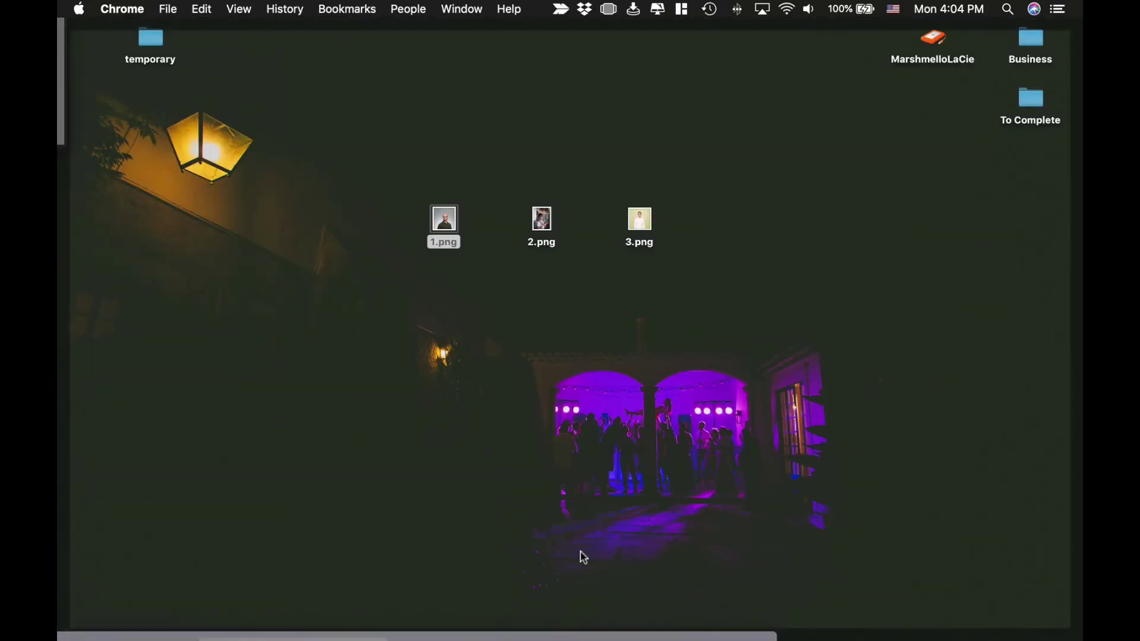
drag(542, 221, 733, 440)
key(F11)
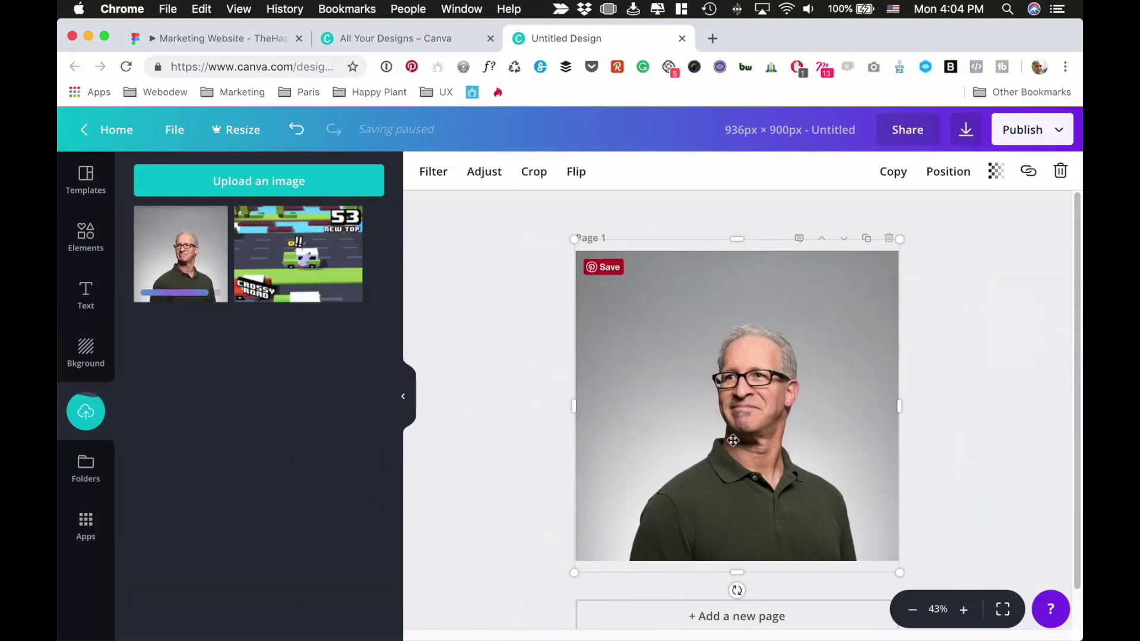
key(F11)
key(F11)
drag(639, 222, 791, 371)
- Stretch the woman's photo and the smiling man's photo to cover the page
drag(864, 277, 906, 242)
drag(632, 536, 583, 588)
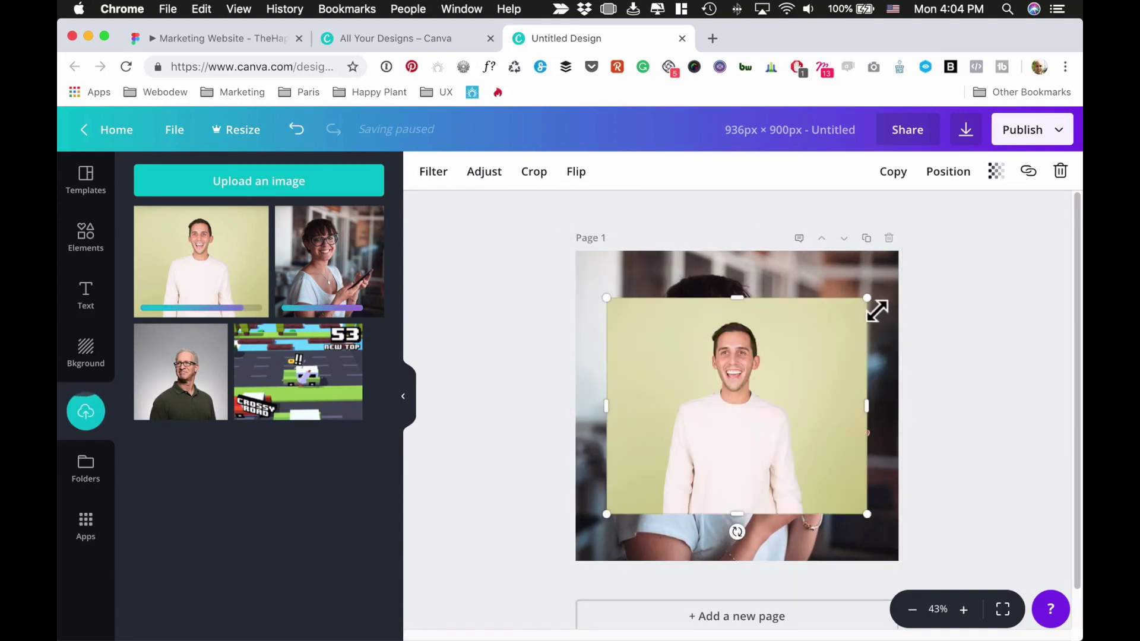
drag(877, 310, 921, 258)
drag(614, 532, 579, 598)
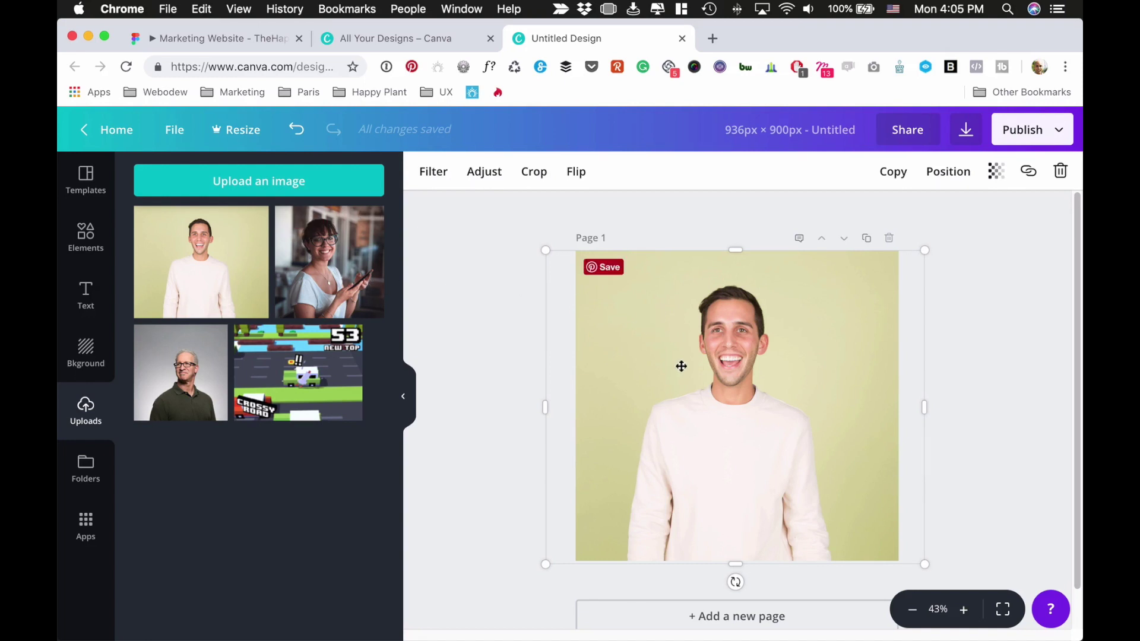
- Enlarge the smiling man's photo to about 1,294 × 1,074 px and snap it to the page centre
drag(680, 364, 702, 364)
mouse_move(582, 577)
mouse_down()
mouse_move(647, 529)
mouse_move(600, 576)
mouse_up()
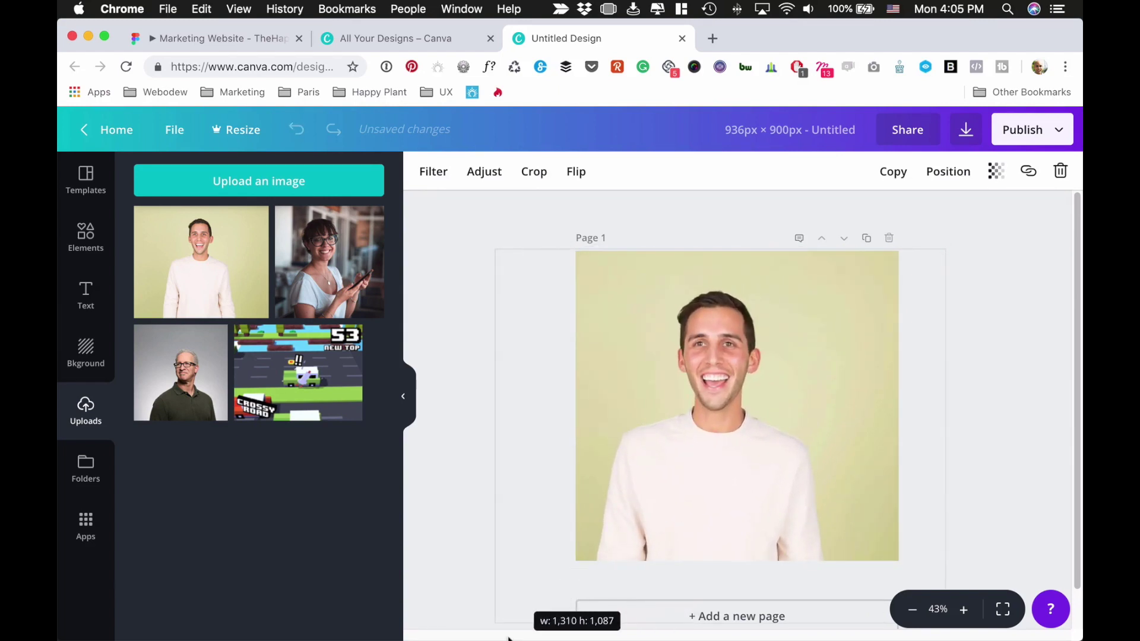
drag(507, 638, 537, 620)
drag(953, 249, 974, 233)
mouse_move(792, 359)
mouse_down()
mouse_move(781, 544)
mouse_move(782, 371)
mouse_up()
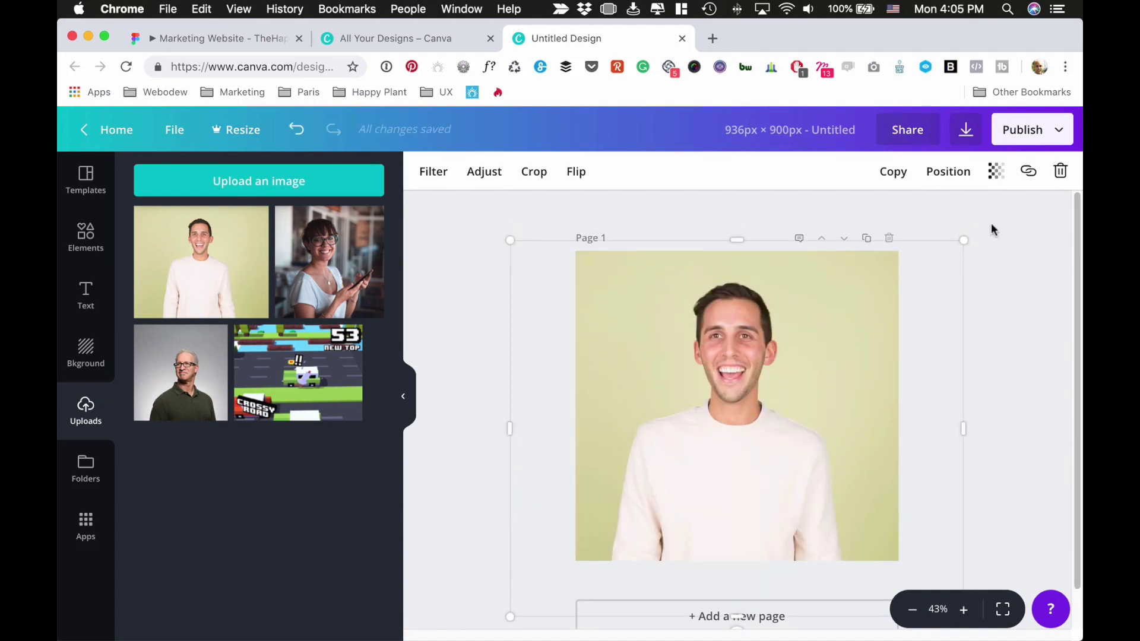
- Deselect the photo and export the design as a PNG, Untitled design.png
click(990, 303)
scroll(990, 303, down, 1)
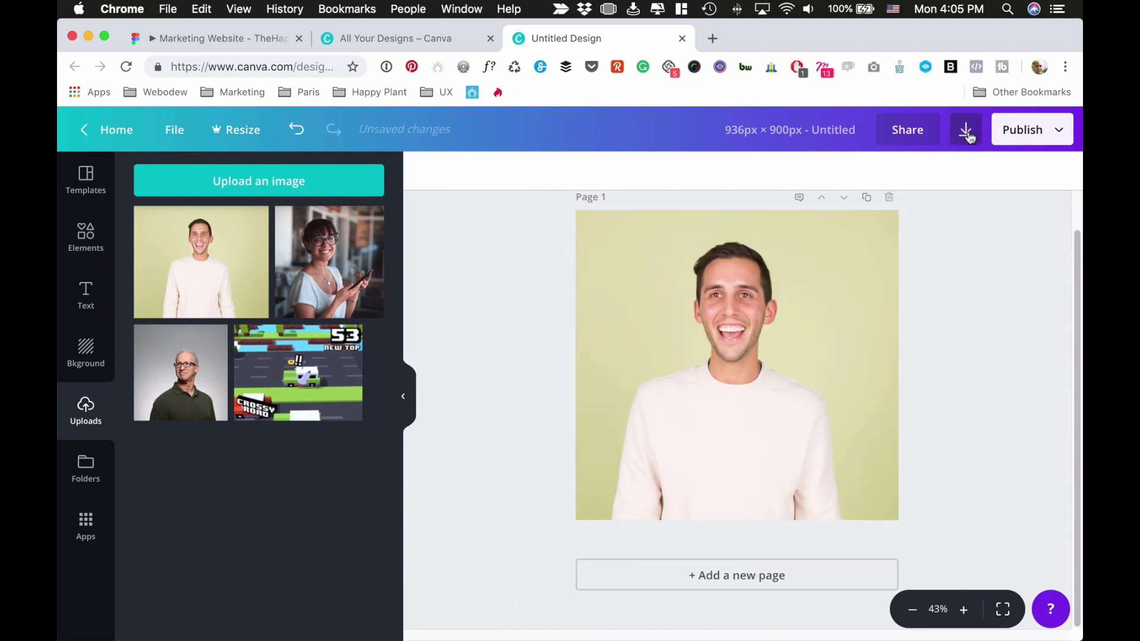
click(966, 131)
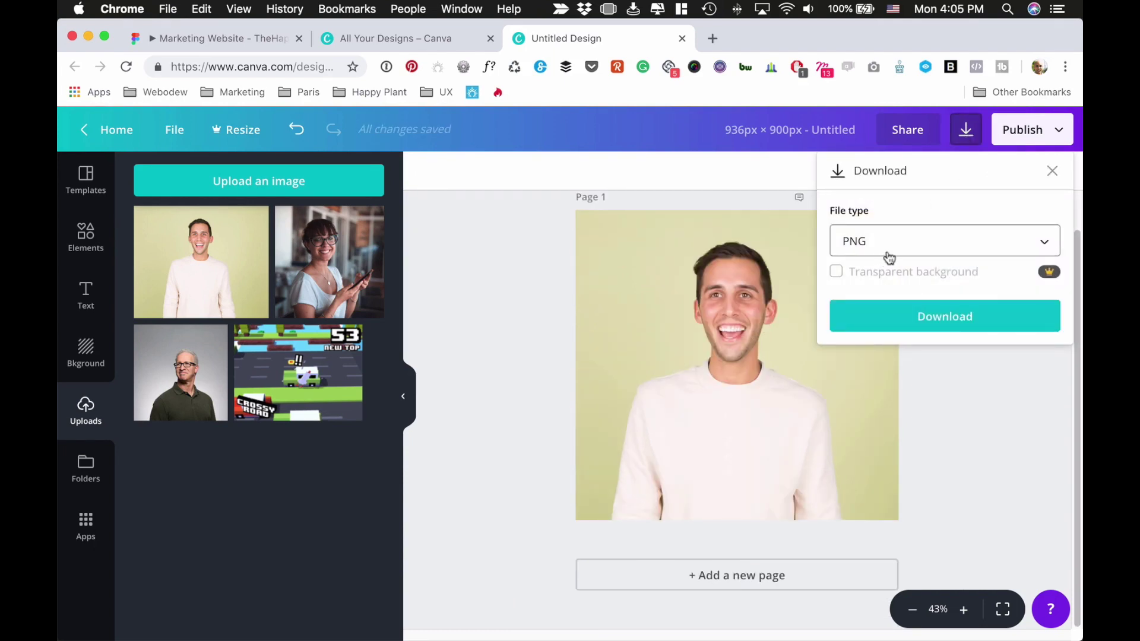
click(914, 308)
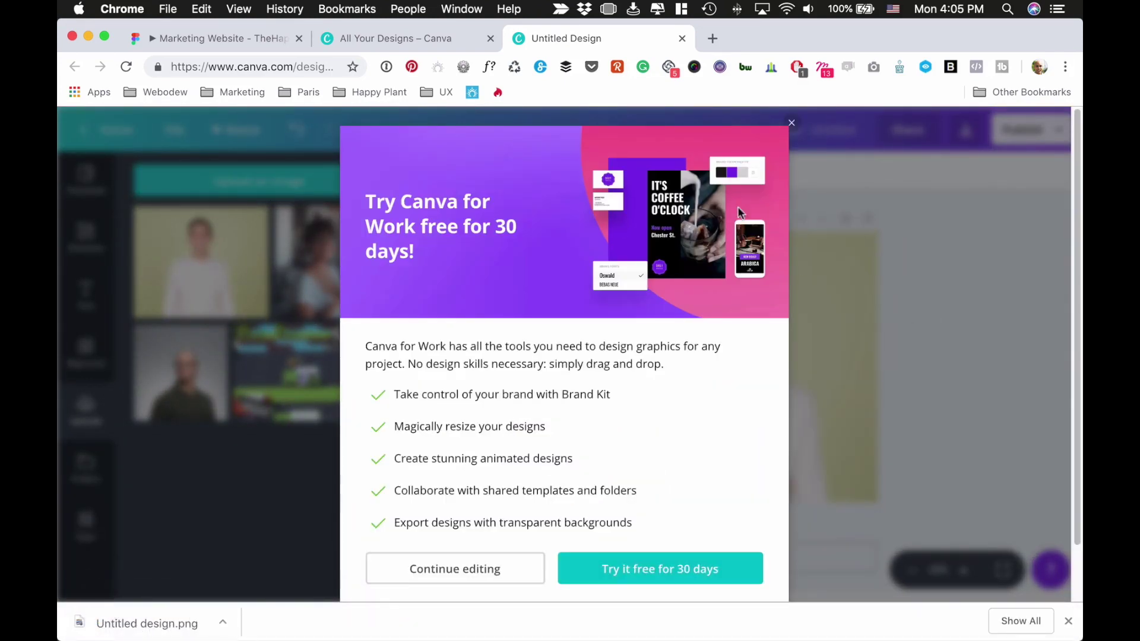
- Dismiss the Canva upgrade offer and select Untitled design (2).png on the desktop
click(791, 123)
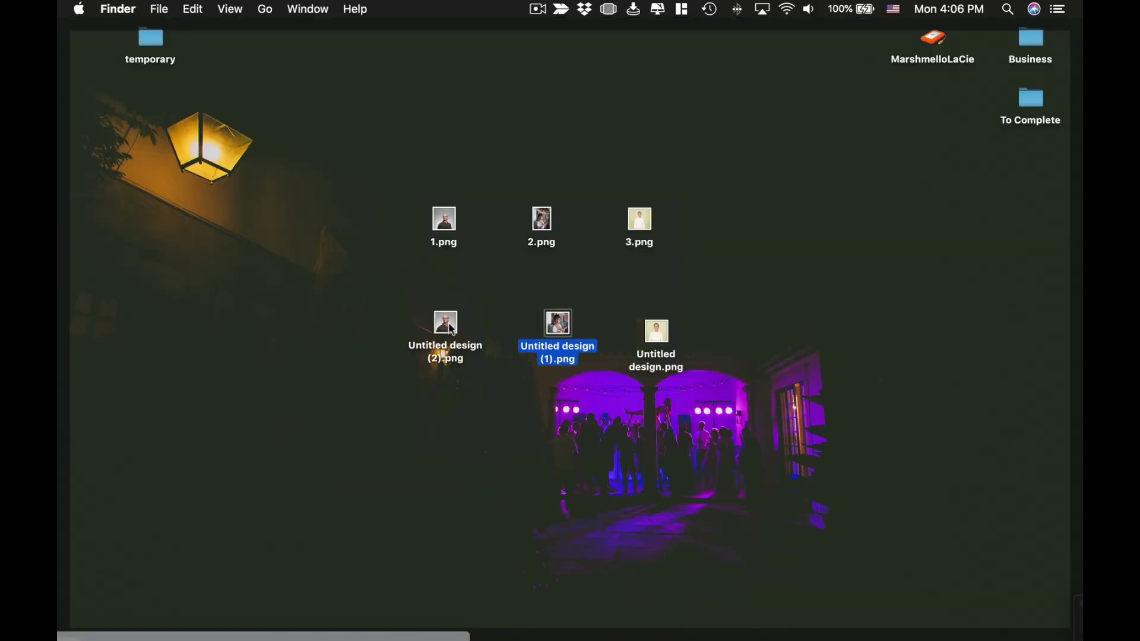
drag(713, 459, 439, 323)
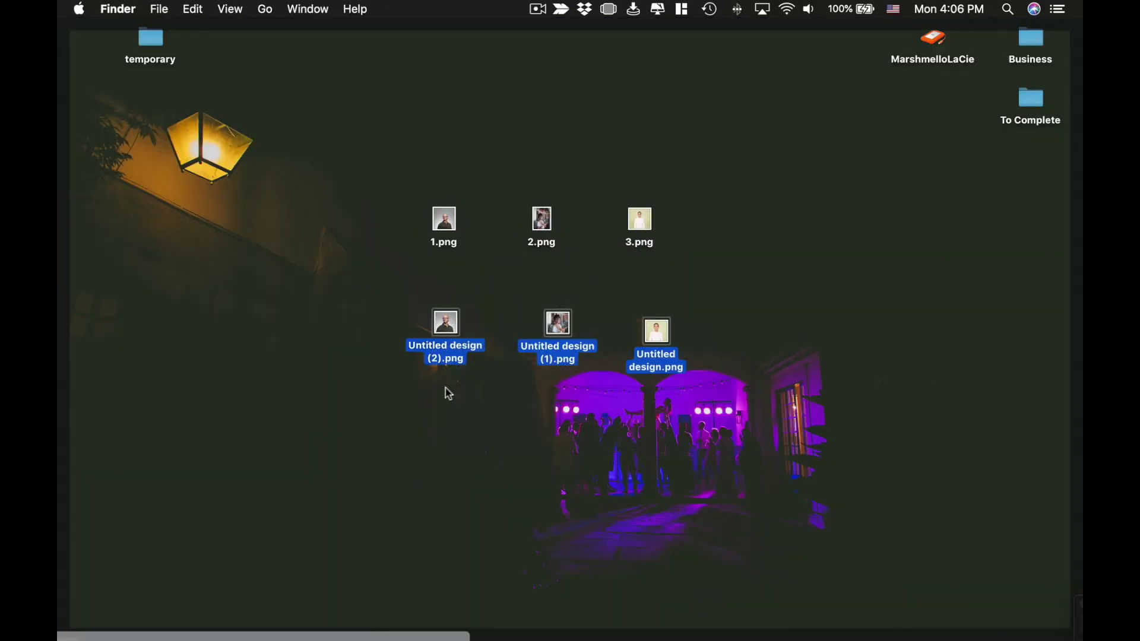
click(445, 389)
click(451, 328)
- Quick Look through the three exports, ending on Untitled design.png's smiling man portrait
key(space)
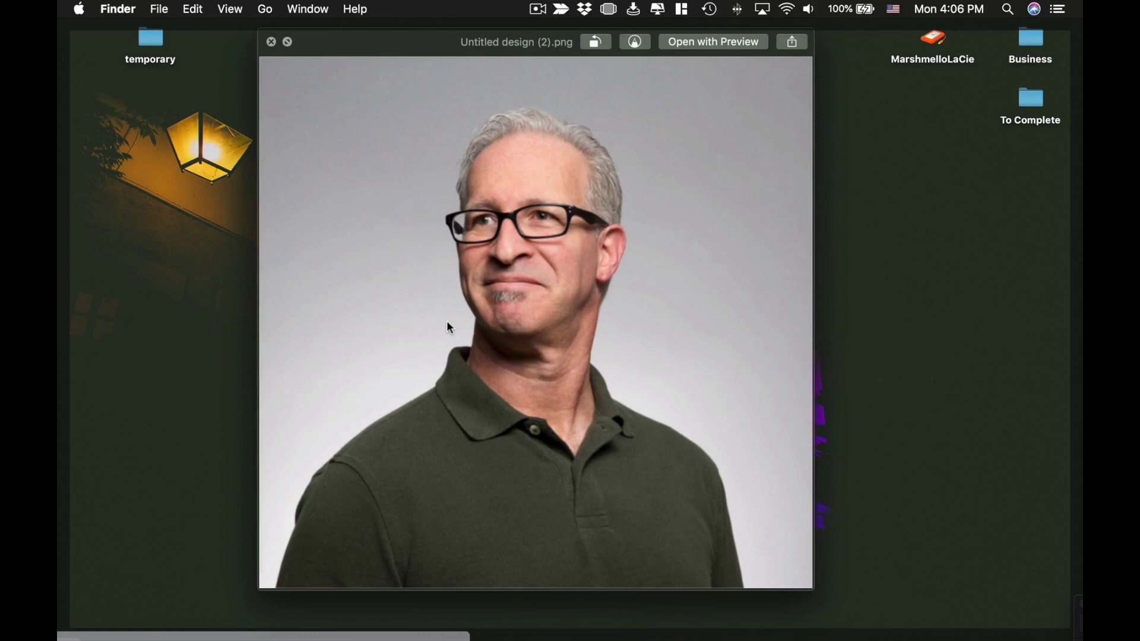
key(Right)
key(Right)
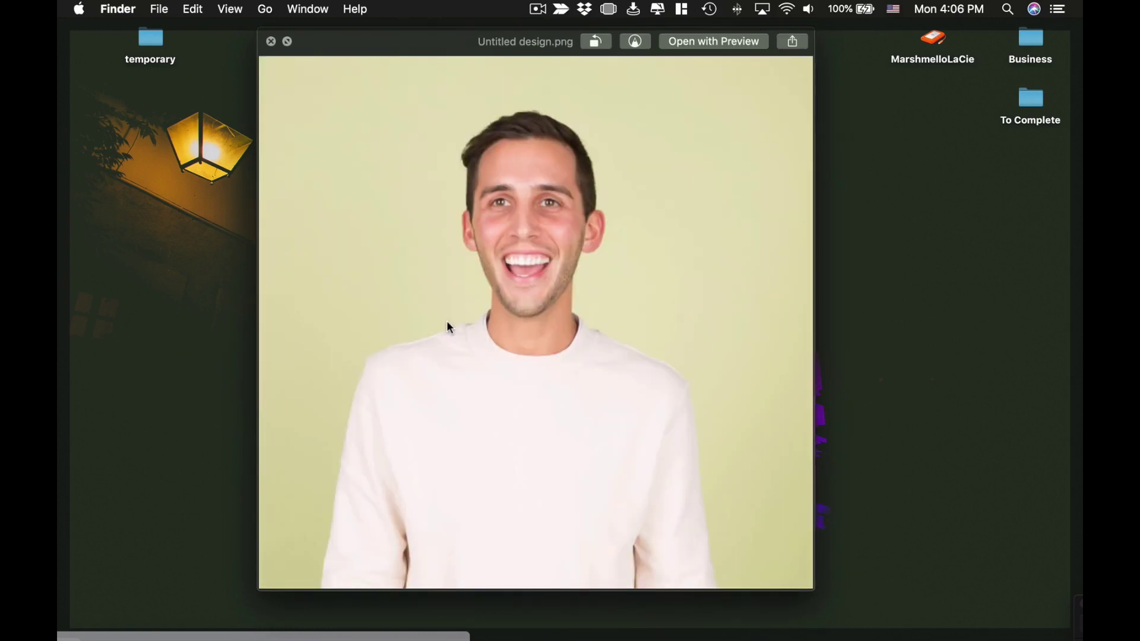
key(space)
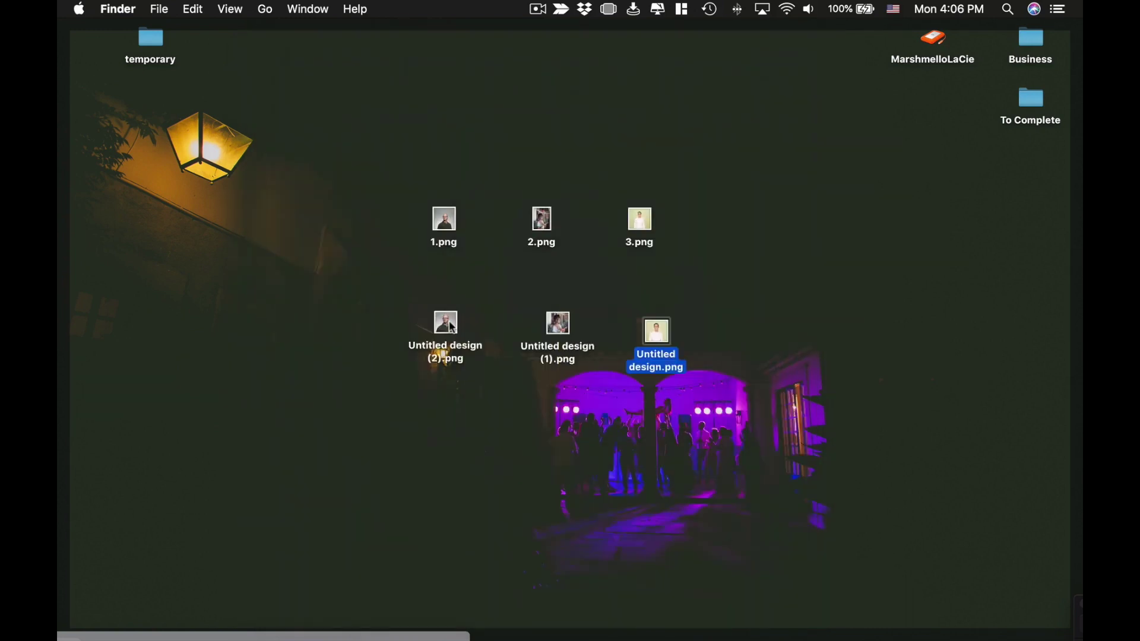
key(space)
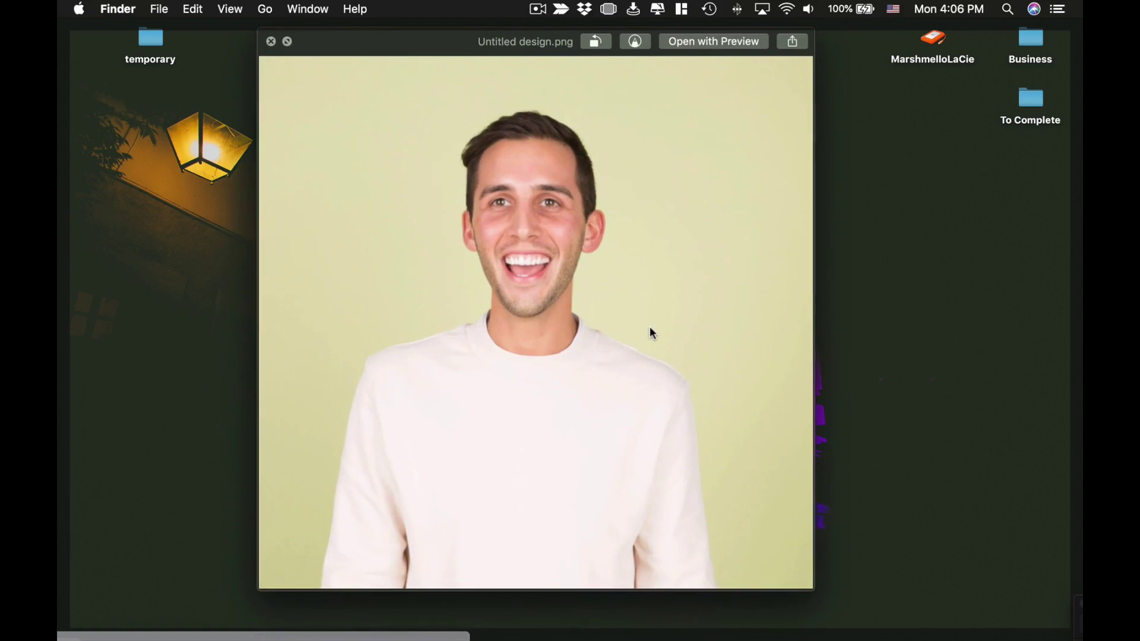